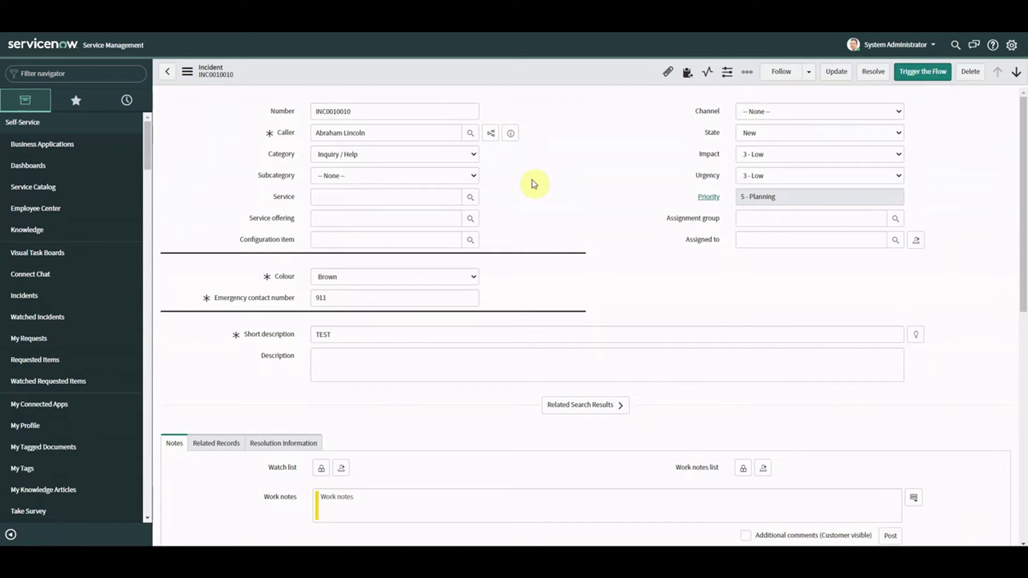
Step: Inspect the TEST - Send Notification and update subflow's Result output and Send Email step settings
{"action": "left_click", "coordinate": [288, 277]}
{"action": "left_click_drag", "start_coordinate": [308, 301], "coordinate": [216, 301]}
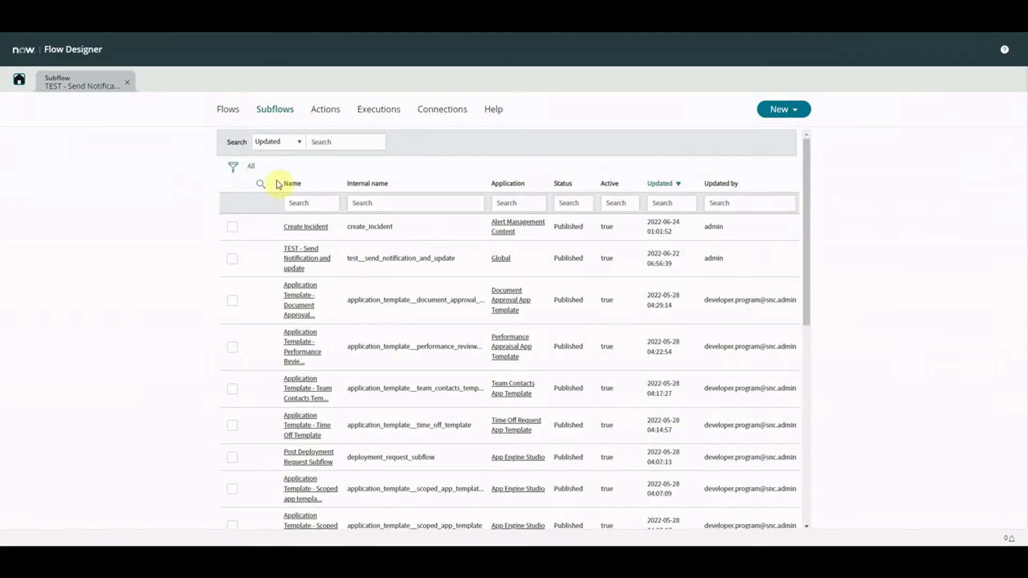
{"action": "left_click", "coordinate": [85, 85]}
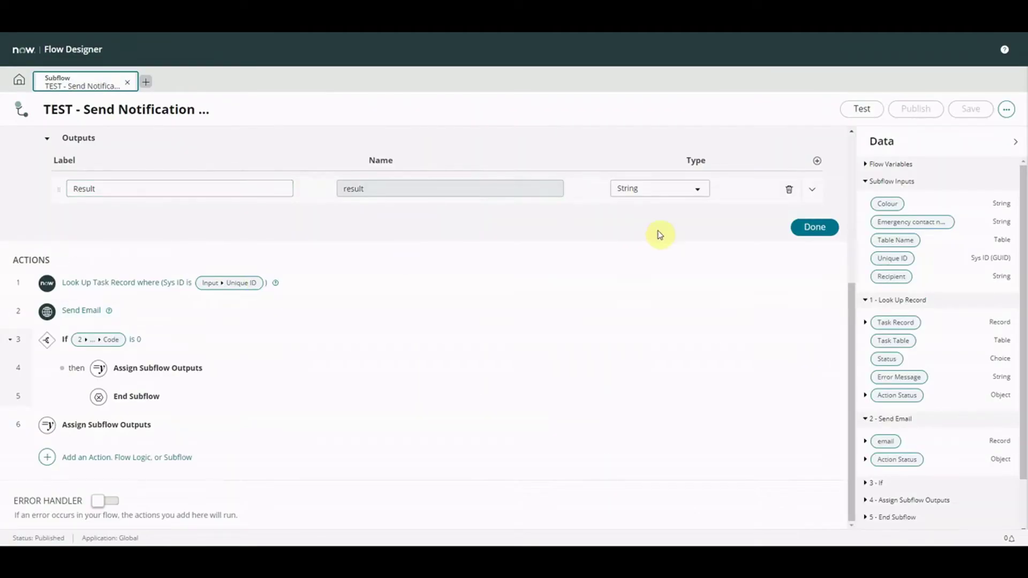
{"action": "left_click", "coordinate": [811, 191]}
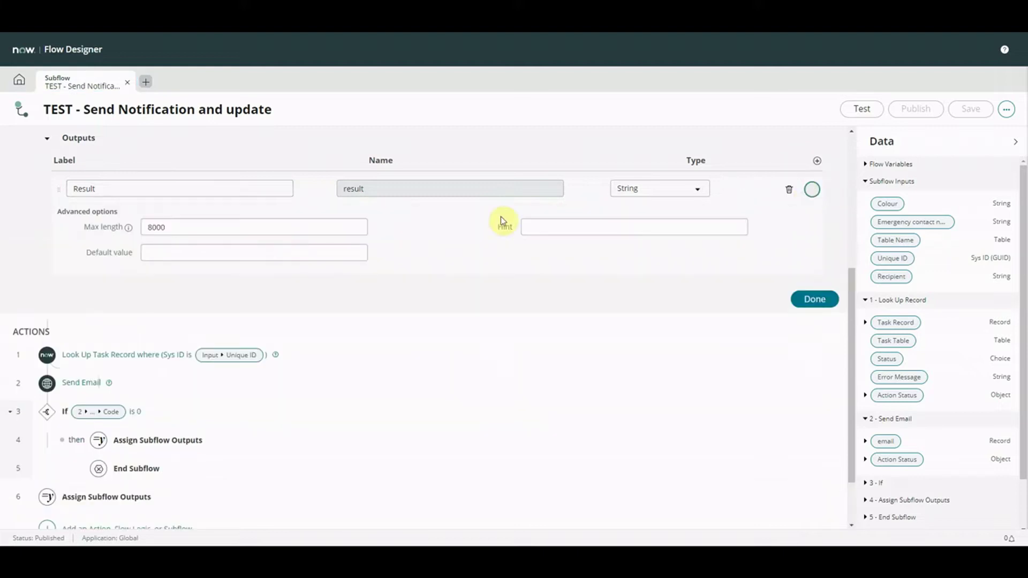
{"action": "left_click_drag", "start_coordinate": [847, 284], "coordinate": [842, 145]}
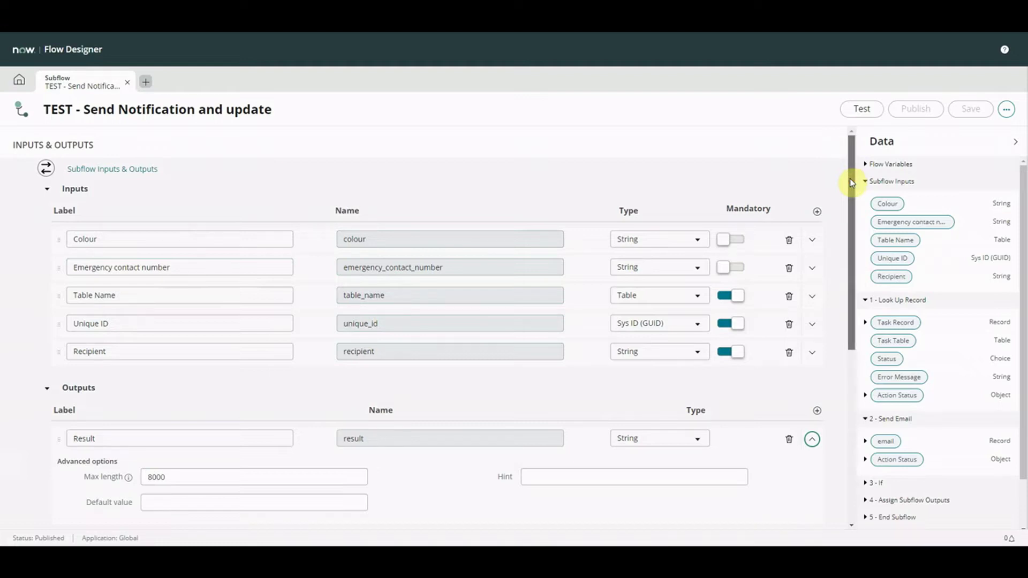
{"action": "left_click_drag", "start_coordinate": [850, 179], "coordinate": [850, 352]}
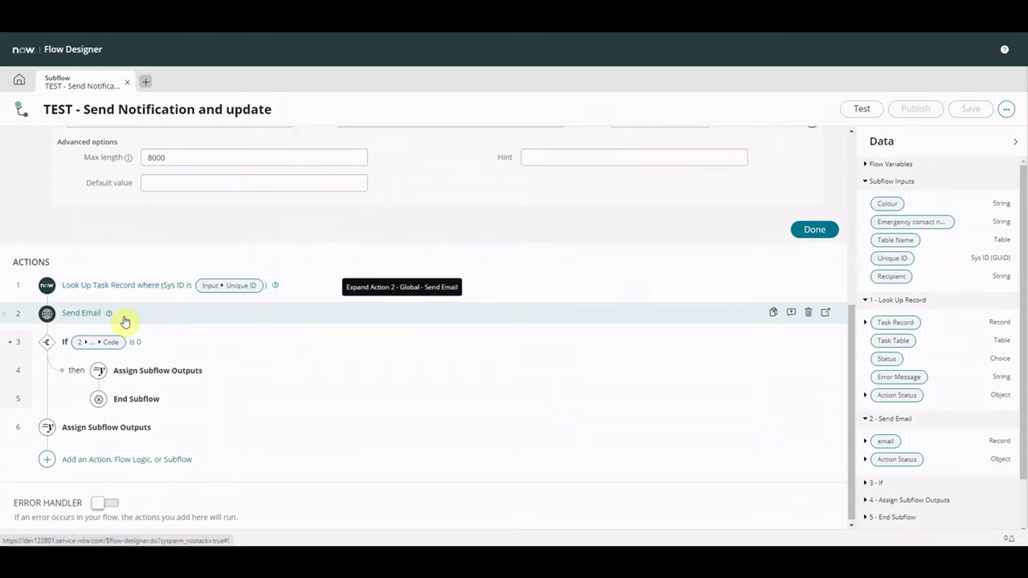
{"action": "left_click", "coordinate": [85, 313]}
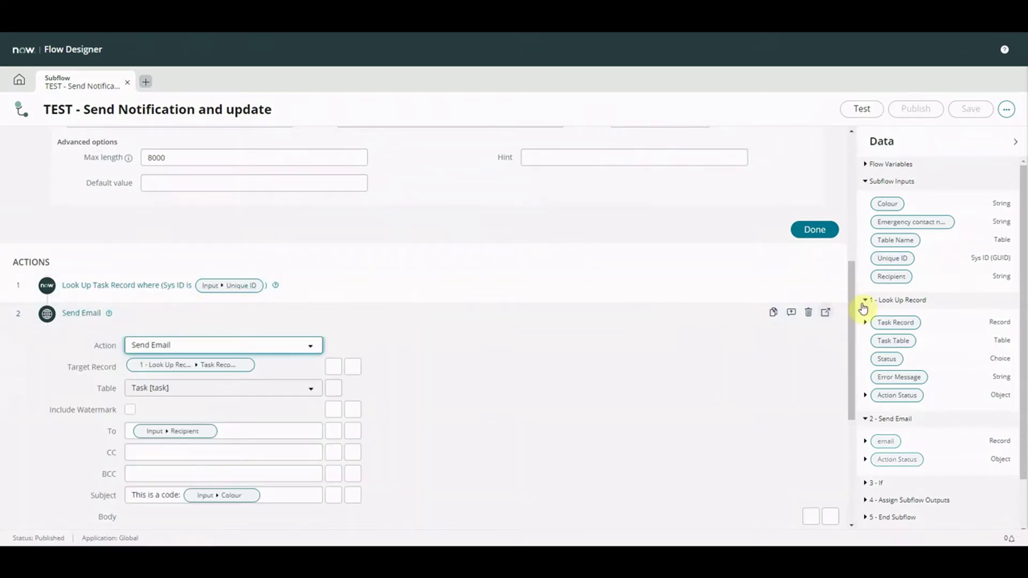
{"action": "left_click_drag", "start_coordinate": [849, 287], "coordinate": [853, 420]}
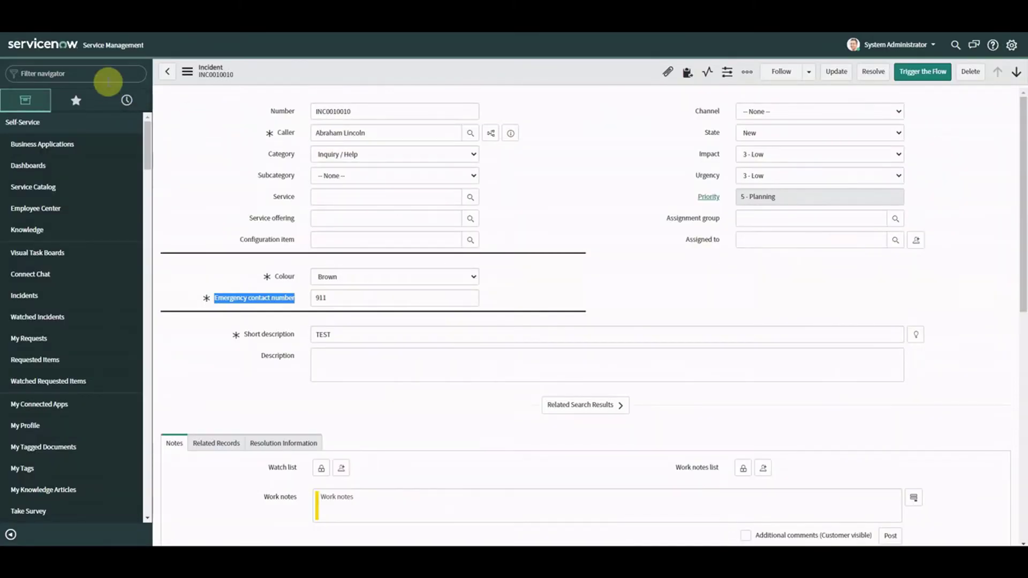
Step: Filter the navigator for 'ui ac' and open the Trigger the Flow UI action
{"action": "left_click", "coordinate": [107, 74]}
{"action": "type", "text": "ui ac"}
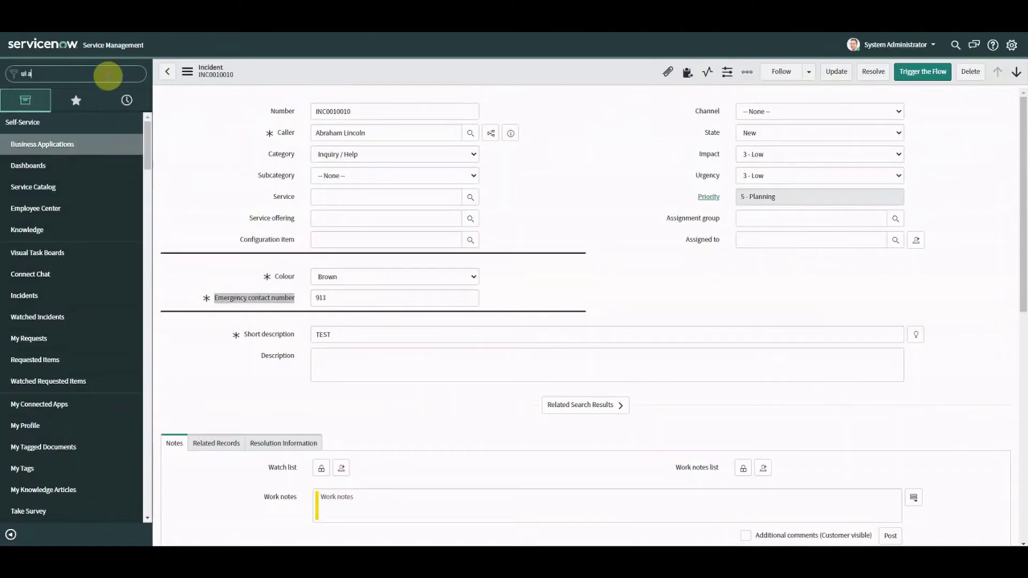
{"action": "right_click", "coordinate": [21, 268]}
{"action": "left_click", "coordinate": [48, 284]}
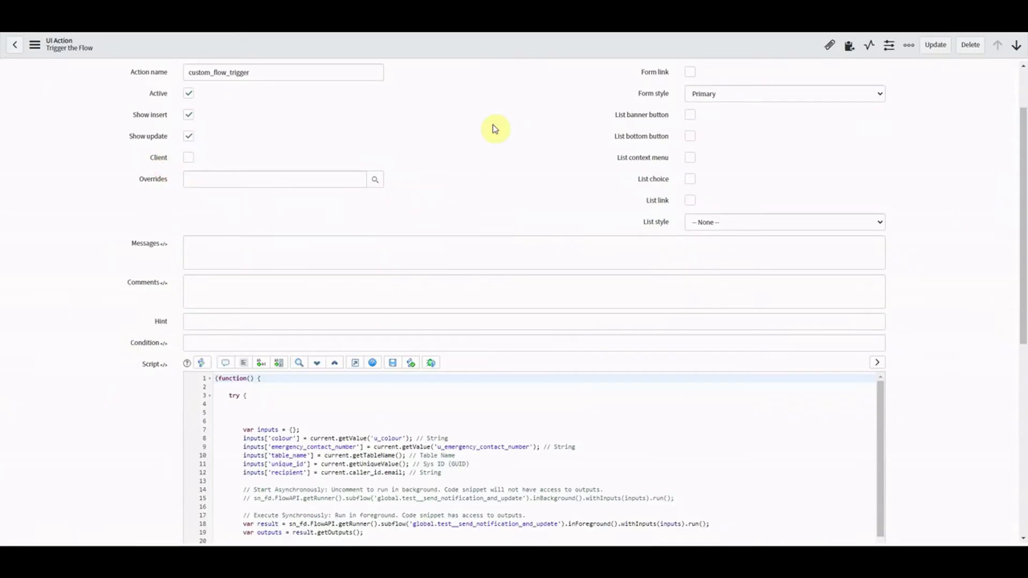
{"action": "scroll", "coordinate": [1022, 149], "scroll_direction": "up", "scroll_amount": 2}
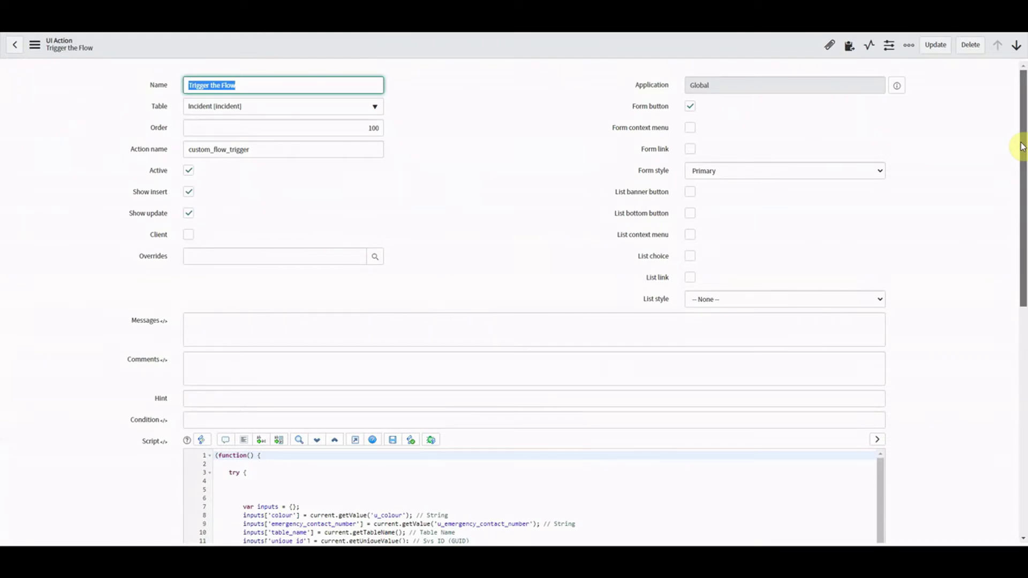
{"action": "left_click", "coordinate": [1024, 136]}
{"action": "left_click_drag", "start_coordinate": [1024, 137], "coordinate": [1018, 96]}
Step: Rename it Trigger the Flow_CLIENT with Destructive form style and insert it as a new UI action
{"action": "right_click", "coordinate": [431, 47]}
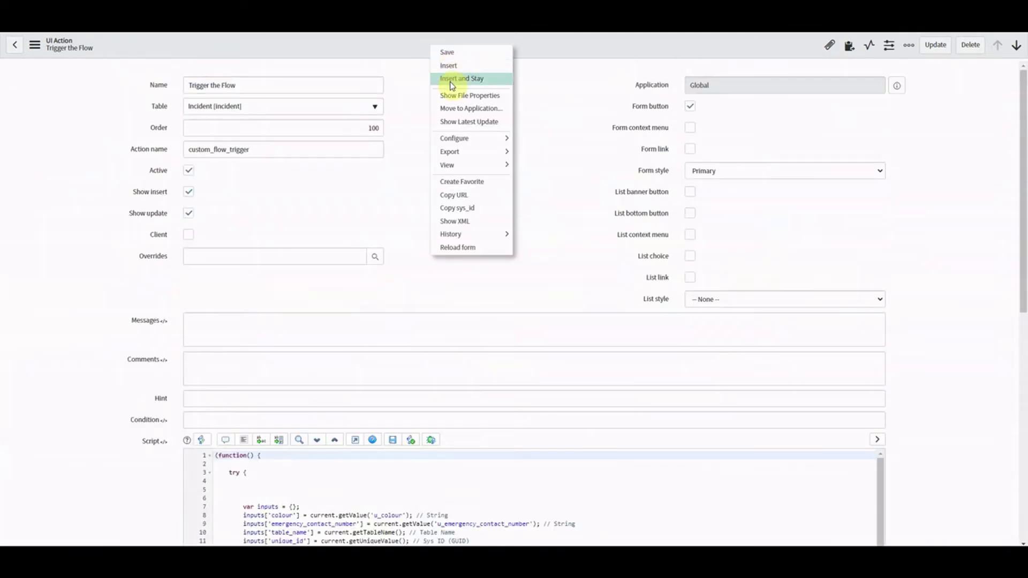
{"action": "left_click", "coordinate": [258, 83]}
{"action": "type", "text": "_CLIENT"}
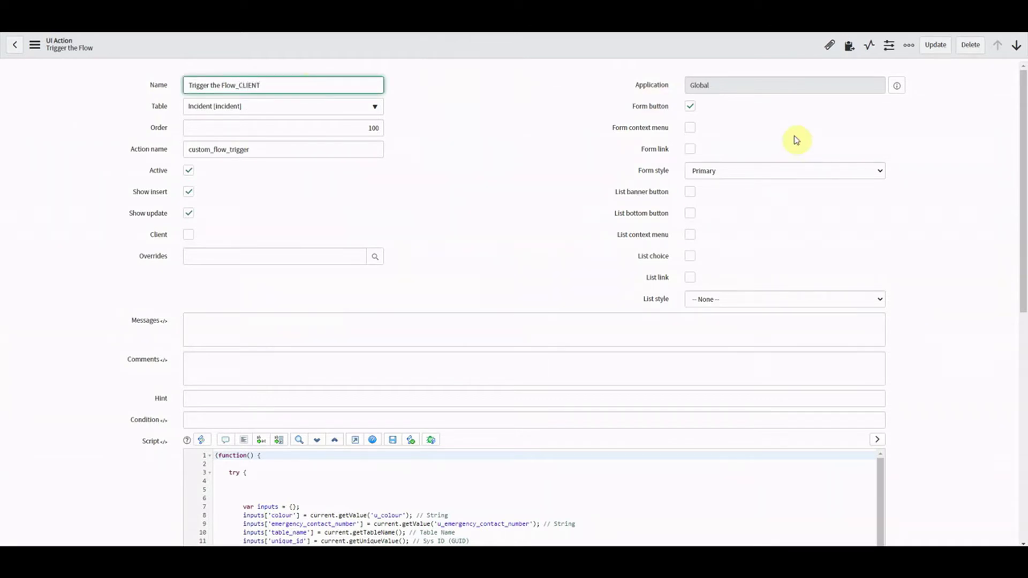
{"action": "left_click", "coordinate": [769, 171]}
{"action": "left_click", "coordinate": [745, 202]}
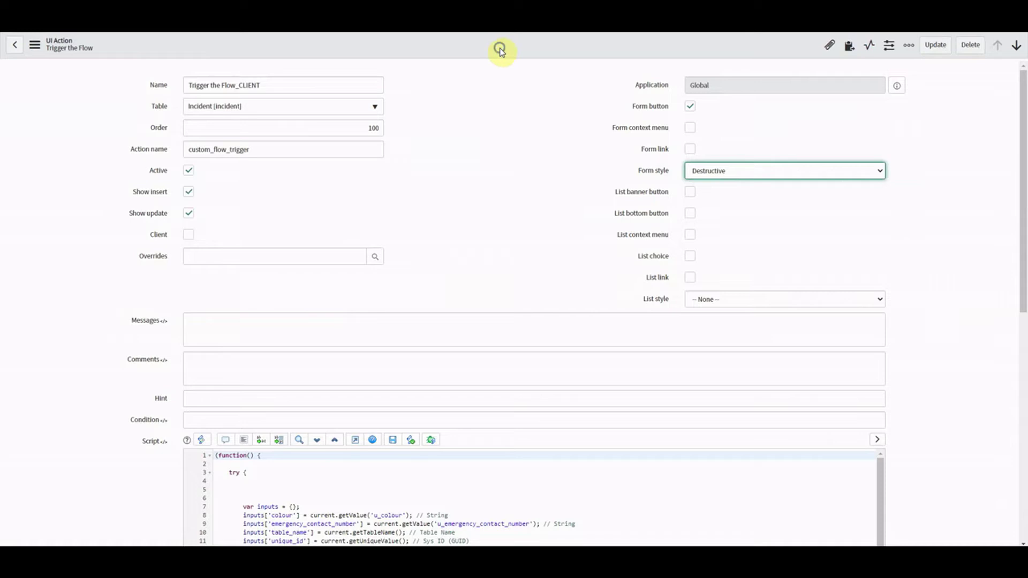
{"action": "right_click", "coordinate": [499, 50]}
{"action": "left_click", "coordinate": [523, 83]}
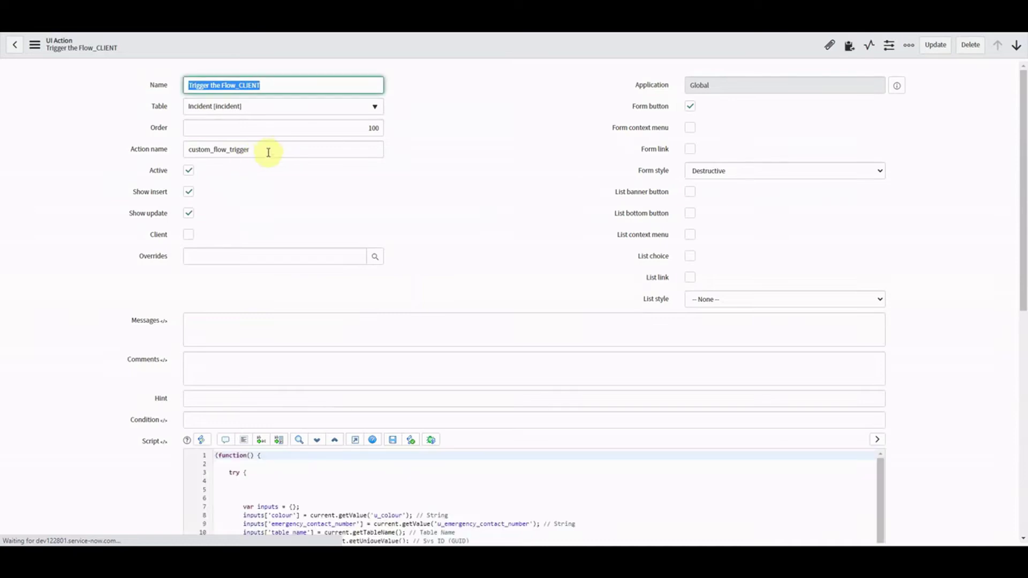
Step: Append '_client' to the action name, tick Client, clear the whole script, and save
{"action": "left_click", "coordinate": [270, 151]}
{"action": "type", "text": "_cl"}
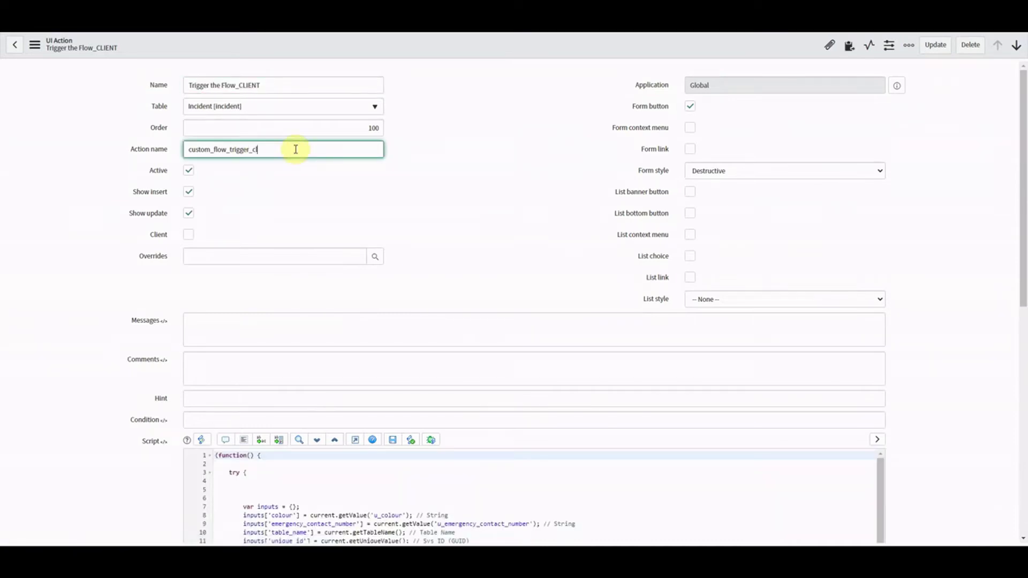
{"action": "type", "text": "ient"}
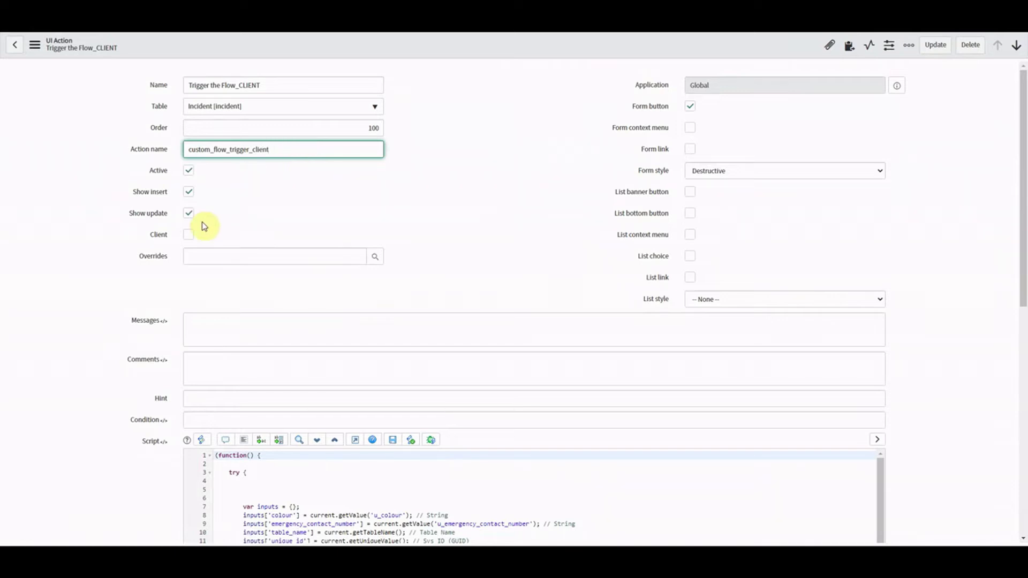
{"action": "left_click", "coordinate": [188, 236]}
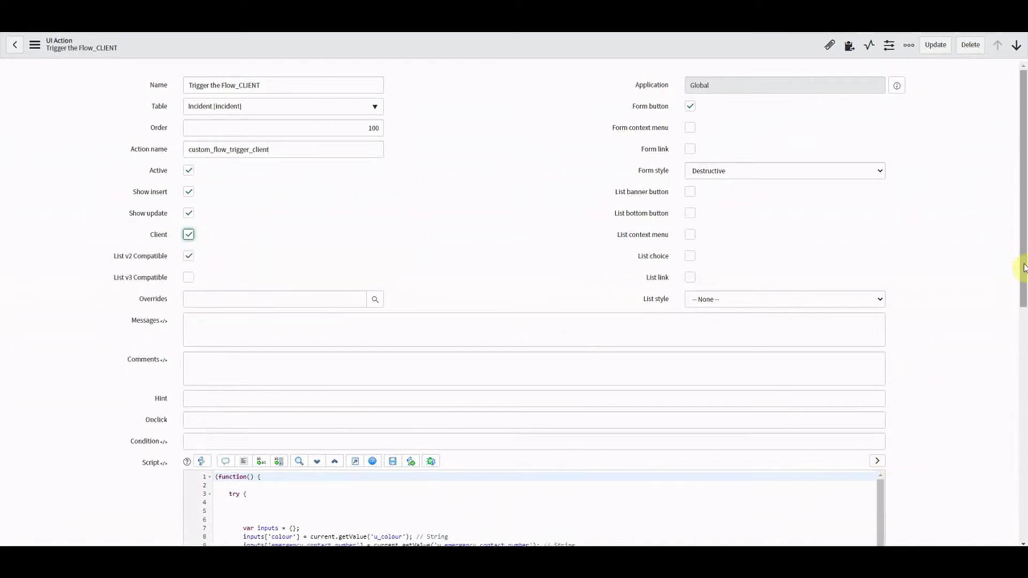
{"action": "left_click_drag", "start_coordinate": [1022, 263], "coordinate": [968, 335]}
{"action": "left_click", "coordinate": [493, 515]}
{"action": "key", "text": "ctrl+a"}
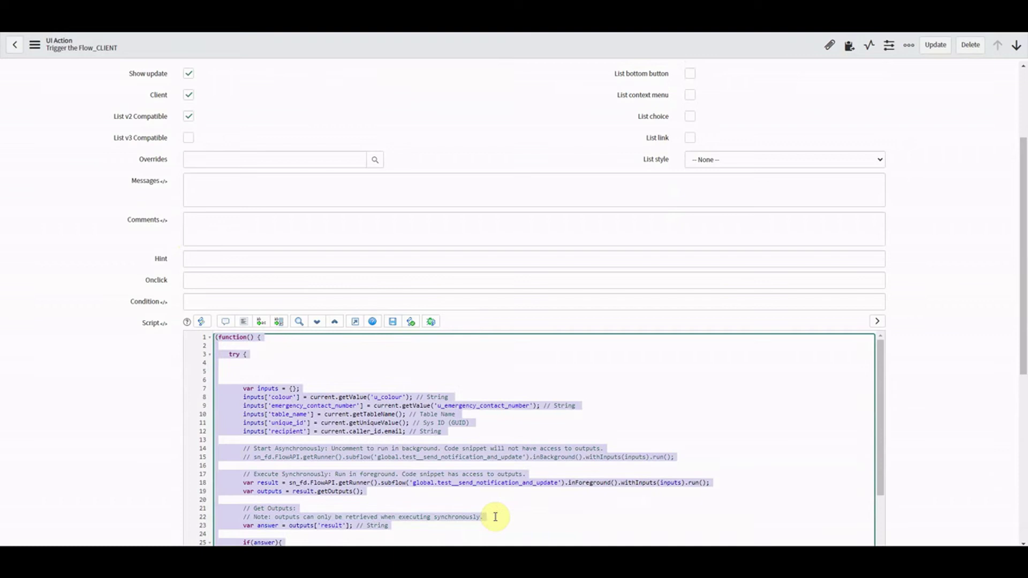
{"action": "key", "text": "BackSpace"}
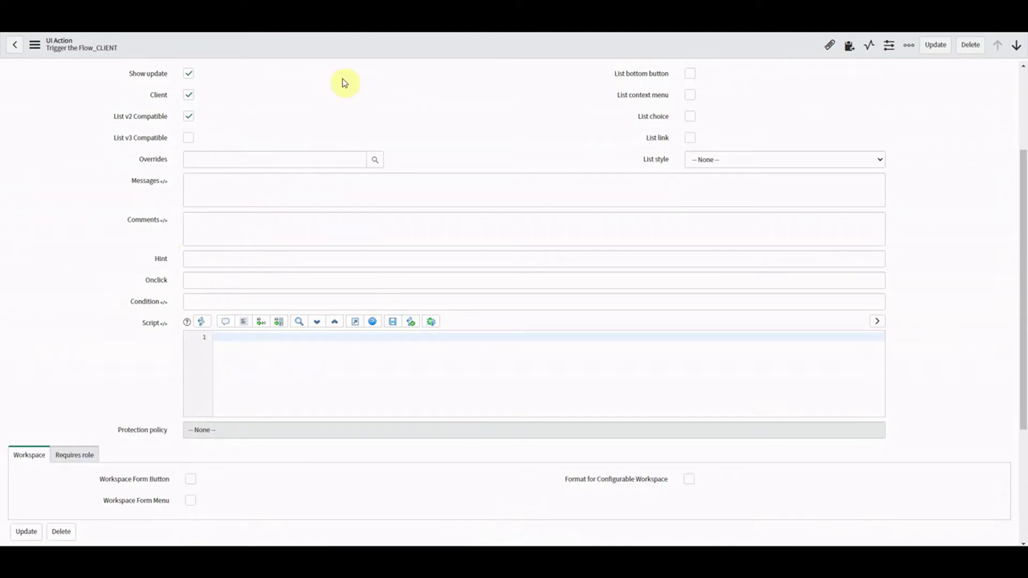
{"action": "right_click", "coordinate": [339, 47]}
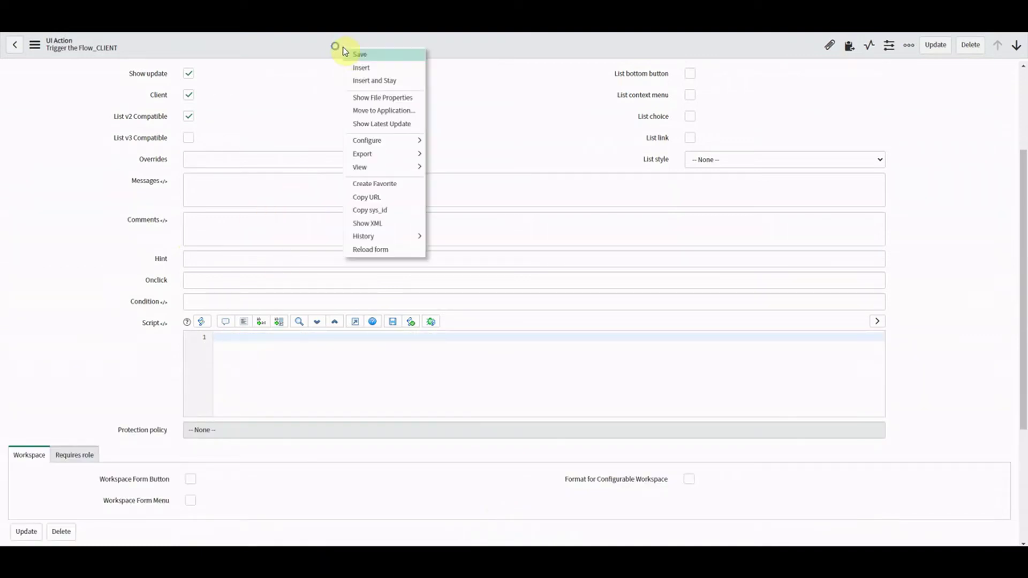
{"action": "left_click", "coordinate": [381, 131]}
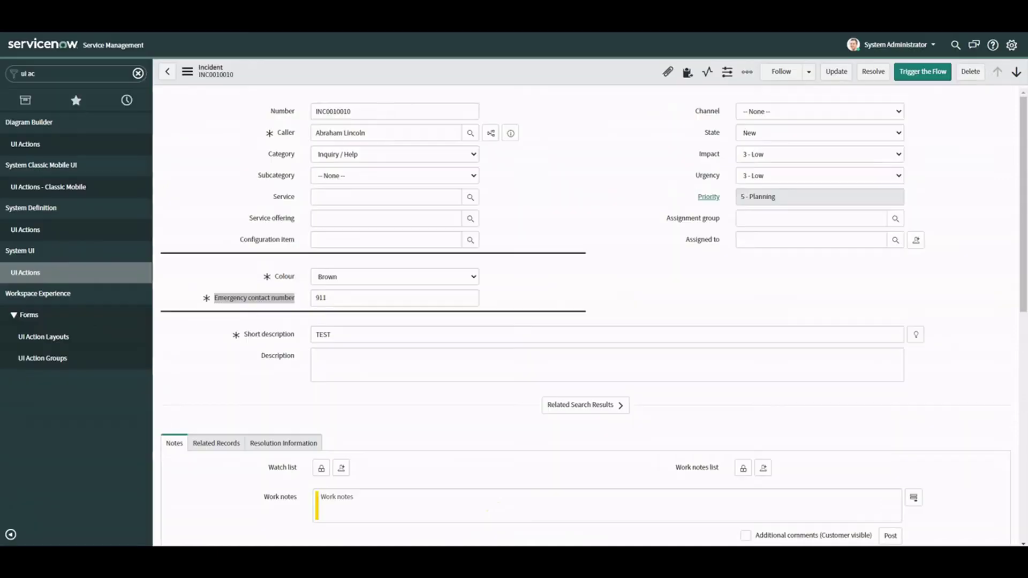
Step: Reload the incident form so the new Trigger the Flow_CLIENT action appears
{"action": "right_click", "coordinate": [504, 63]}
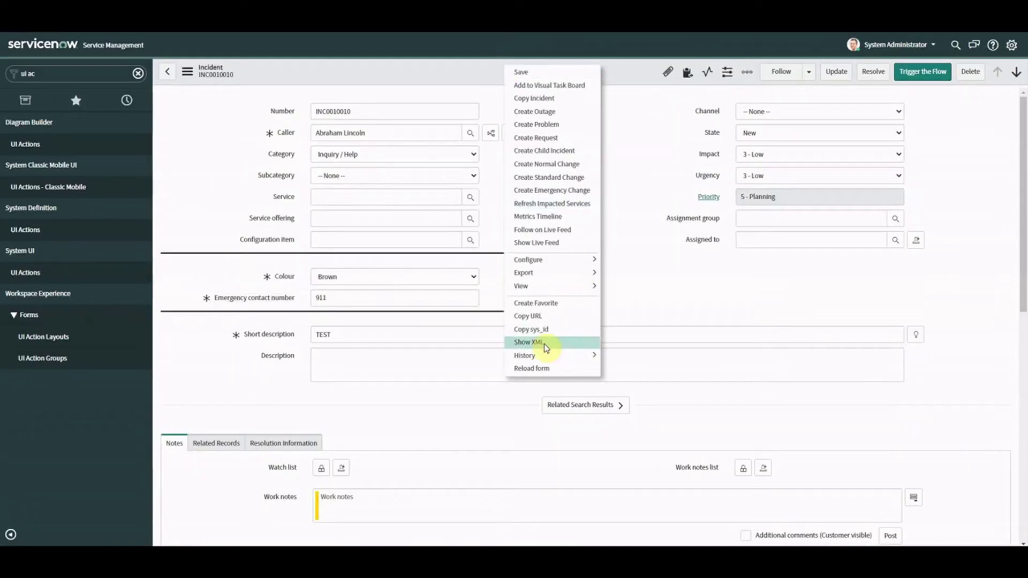
{"action": "left_click", "coordinate": [539, 370]}
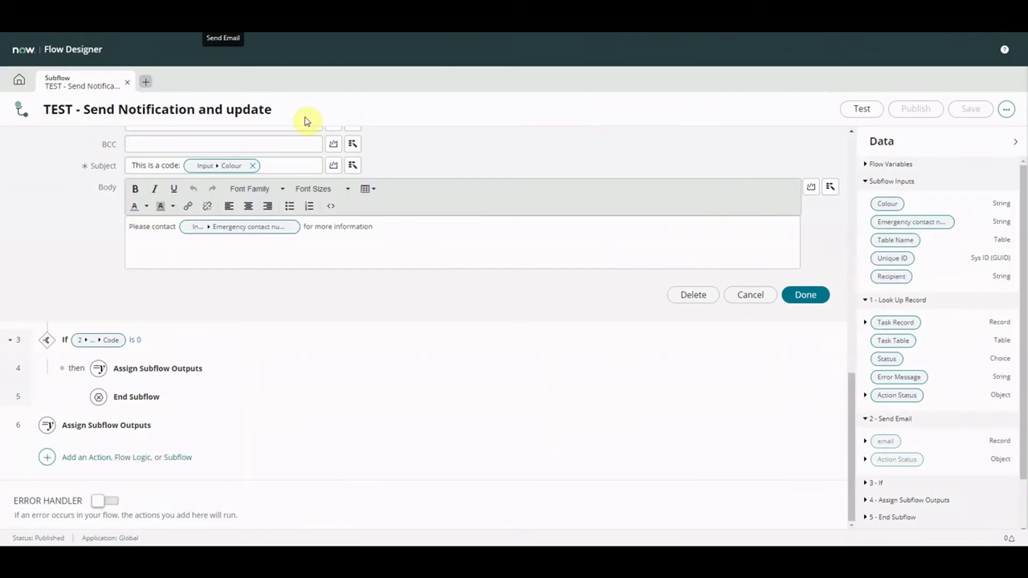
Step: In the subflow's Manage Security, tick Callable by Client API, find no ACL to attach, and close without saving
{"action": "left_click_drag", "start_coordinate": [854, 400], "coordinate": [854, 159]}
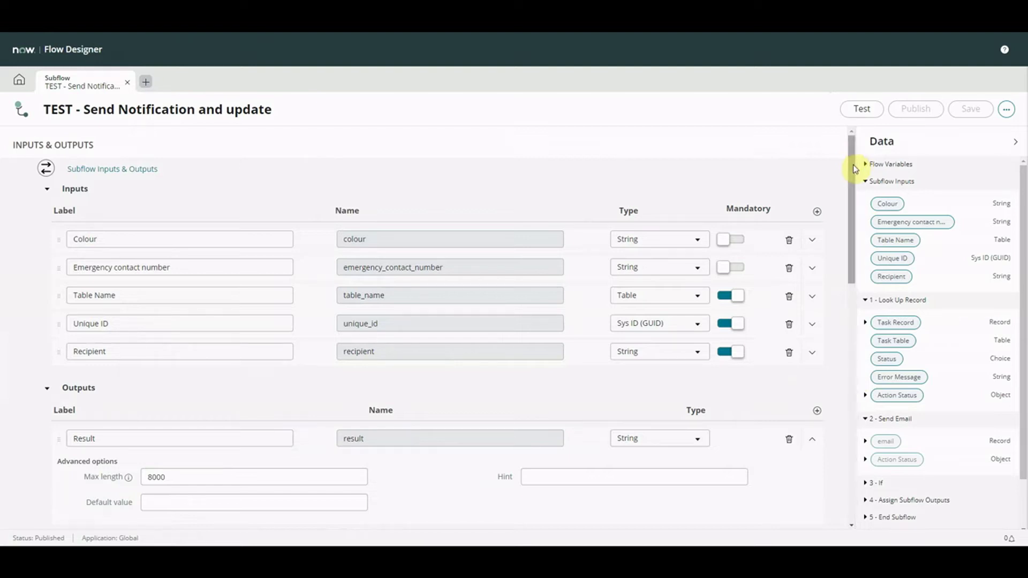
{"action": "left_click", "coordinate": [1007, 110]}
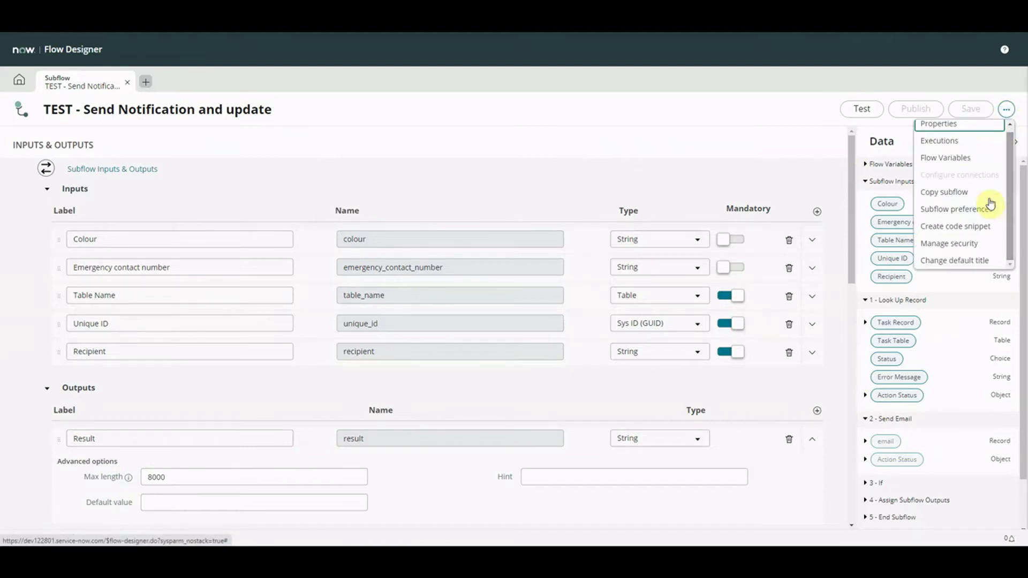
{"action": "left_click", "coordinate": [977, 248]}
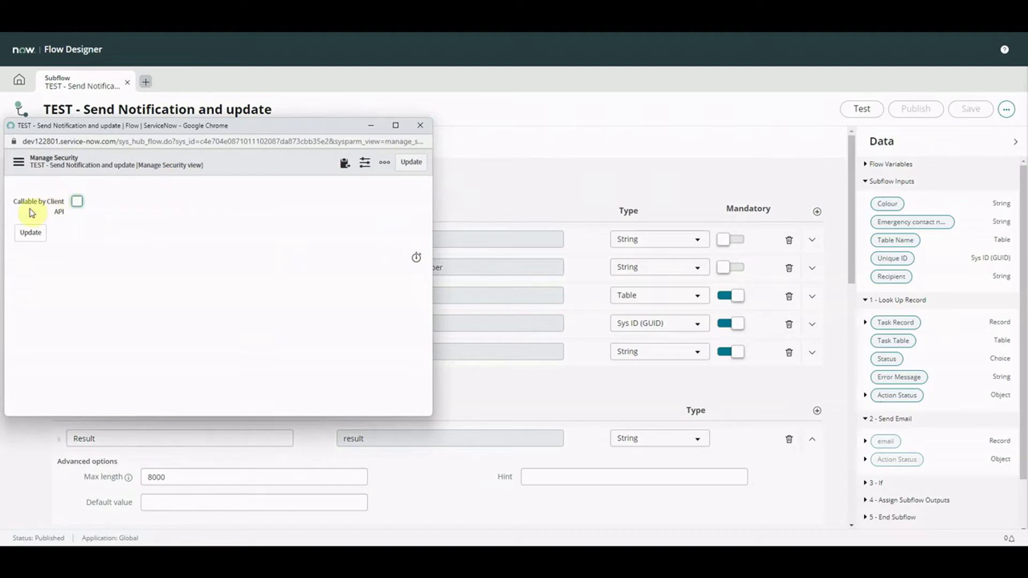
{"action": "left_click", "coordinate": [77, 204]}
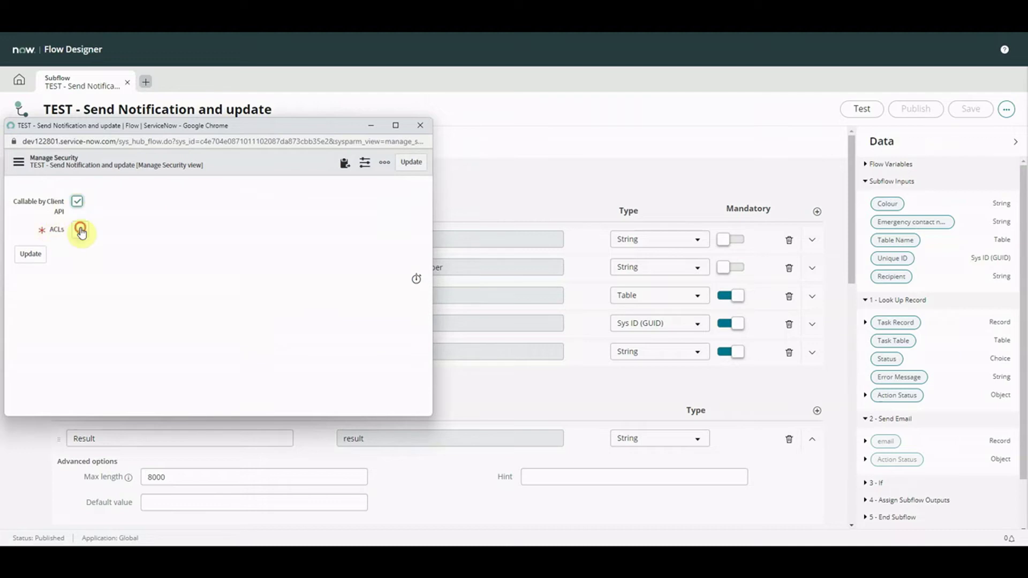
{"action": "left_click", "coordinate": [81, 231]}
{"action": "left_click", "coordinate": [368, 324]}
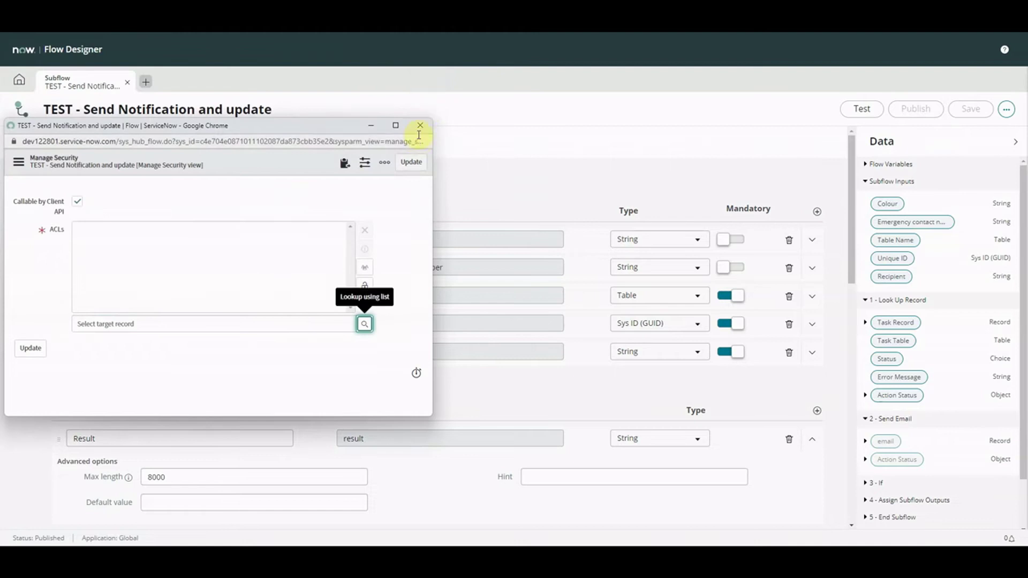
{"action": "left_click", "coordinate": [422, 126]}
{"action": "left_click", "coordinate": [230, 267]}
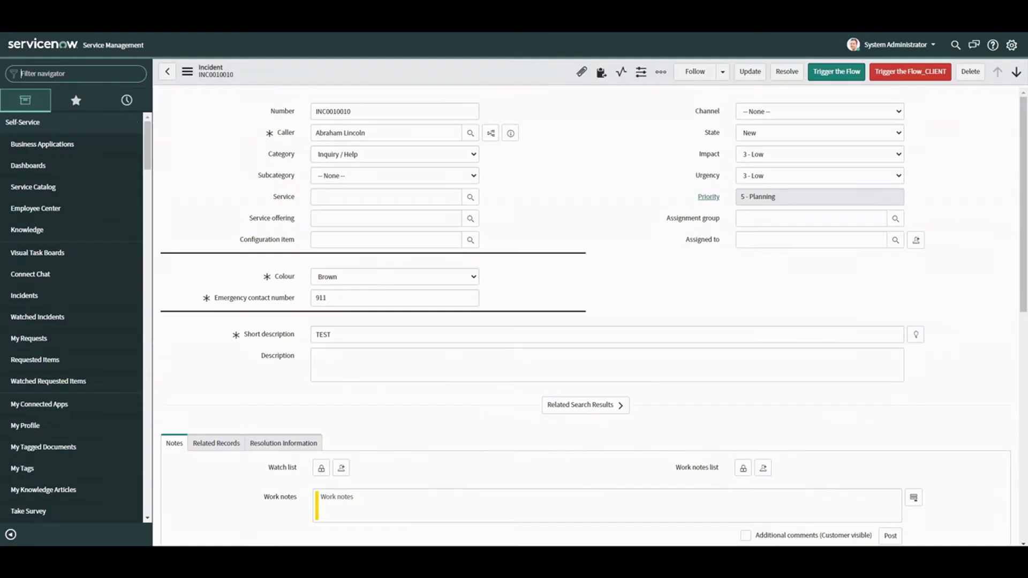
Step: Search 'acl' and open the Access Control (ACL) list in a new tab, then return to the incident
{"action": "left_click", "coordinate": [61, 74]}
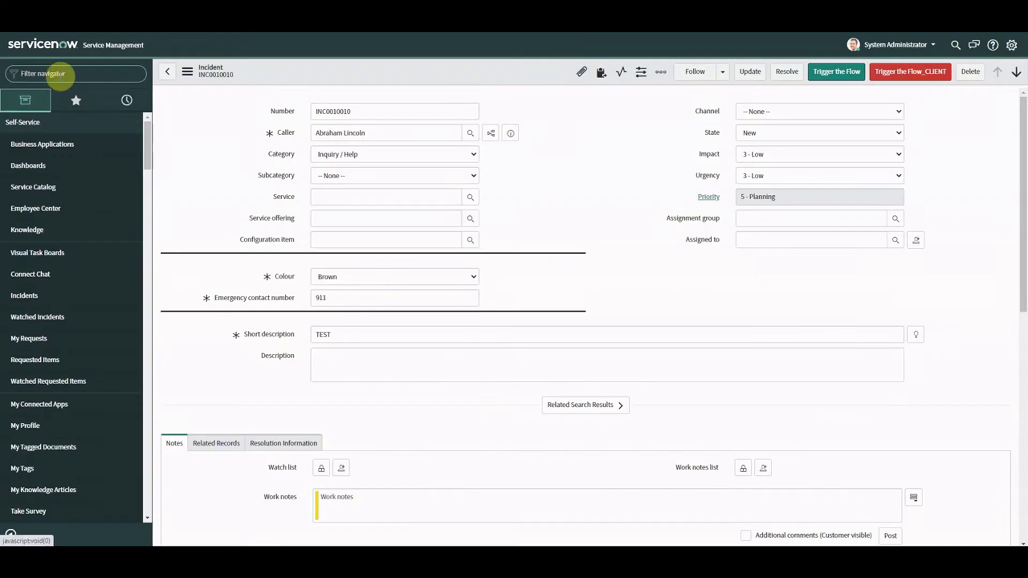
{"action": "type", "text": "acl"}
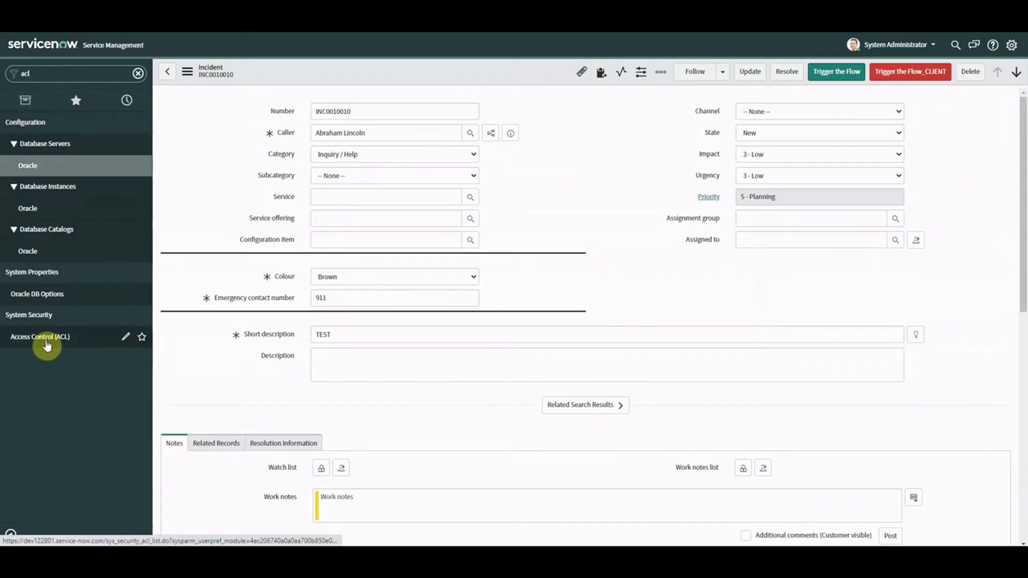
{"action": "right_click", "coordinate": [49, 341]}
{"action": "left_click", "coordinate": [92, 347]}
{"action": "key", "text": "ctrl+Tab"}
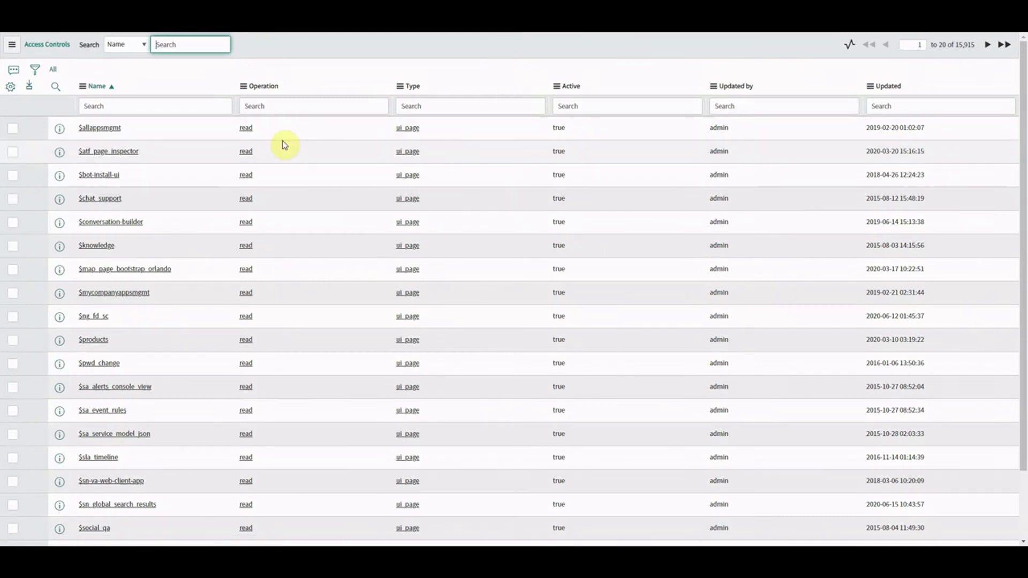
{"action": "key", "text": "ctrl+shift+Tab"}
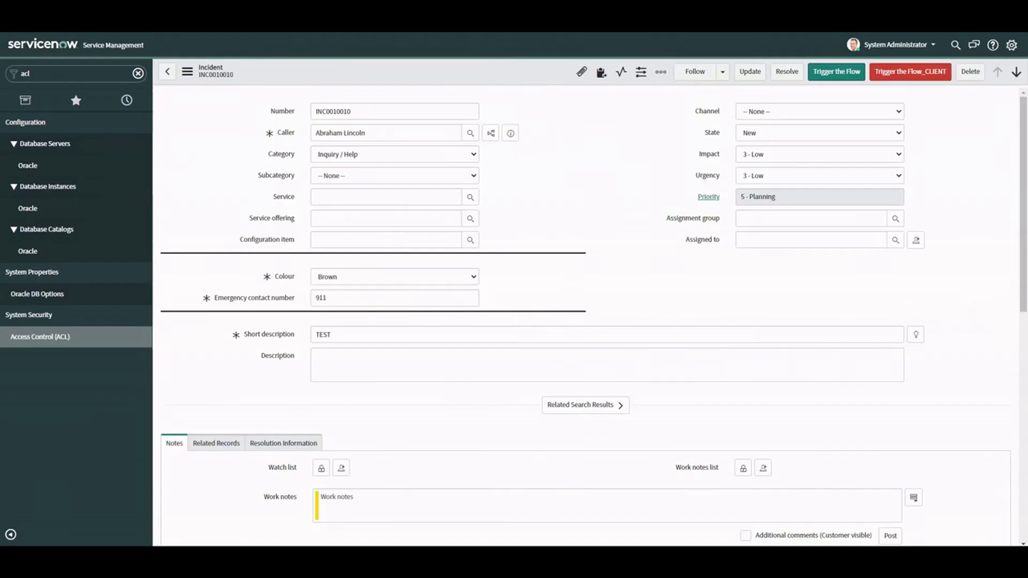
{"action": "left_click", "coordinate": [920, 44]}
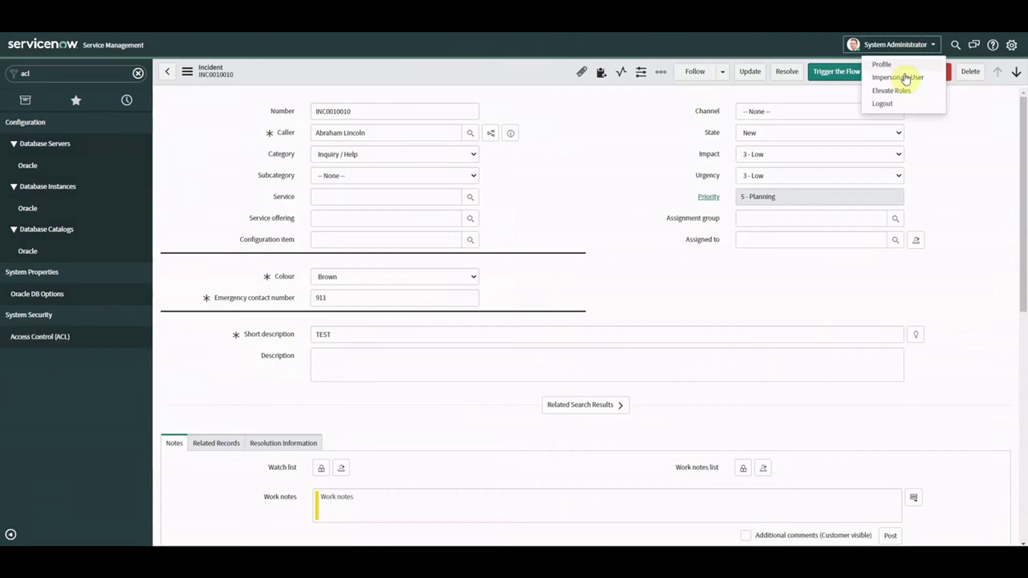
Step: Elevate the session's roles to security_admin
{"action": "left_click", "coordinate": [890, 91]}
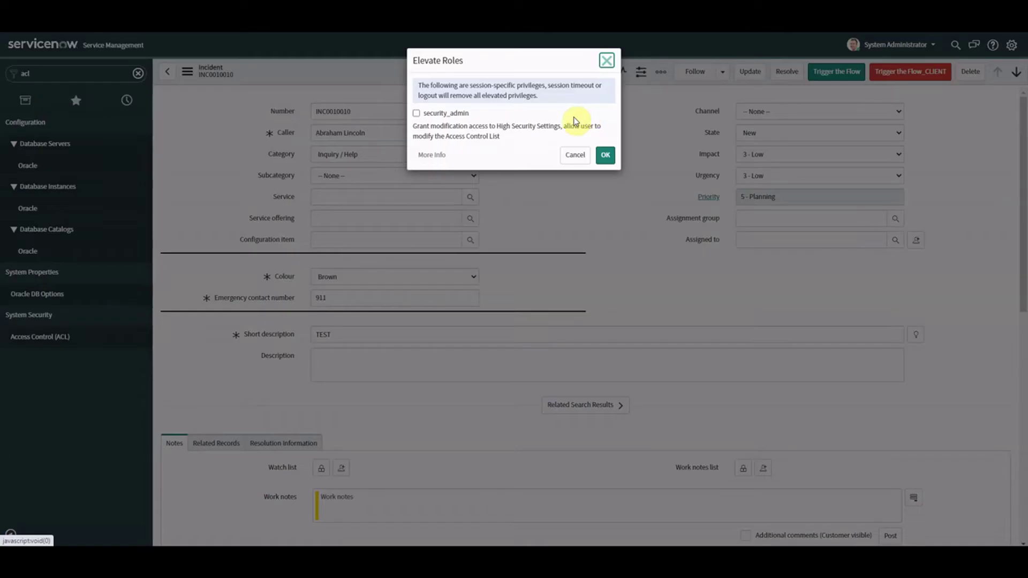
{"action": "left_click", "coordinate": [417, 113]}
{"action": "left_click", "coordinate": [605, 156]}
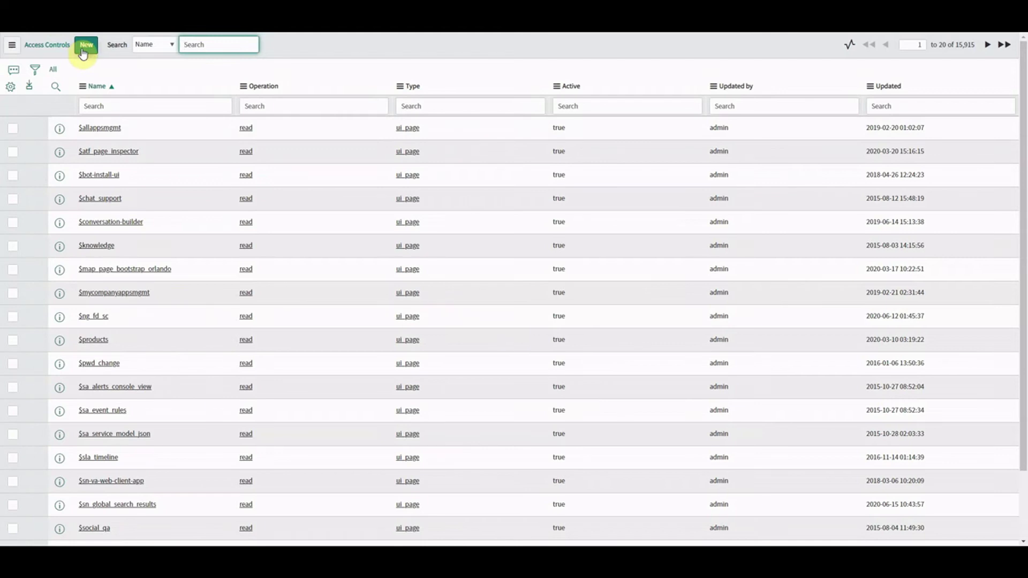
Step: Start a new client_callable_flow_object access control named 'Trigger the Flow Client Test'
{"action": "left_click", "coordinate": [84, 46]}
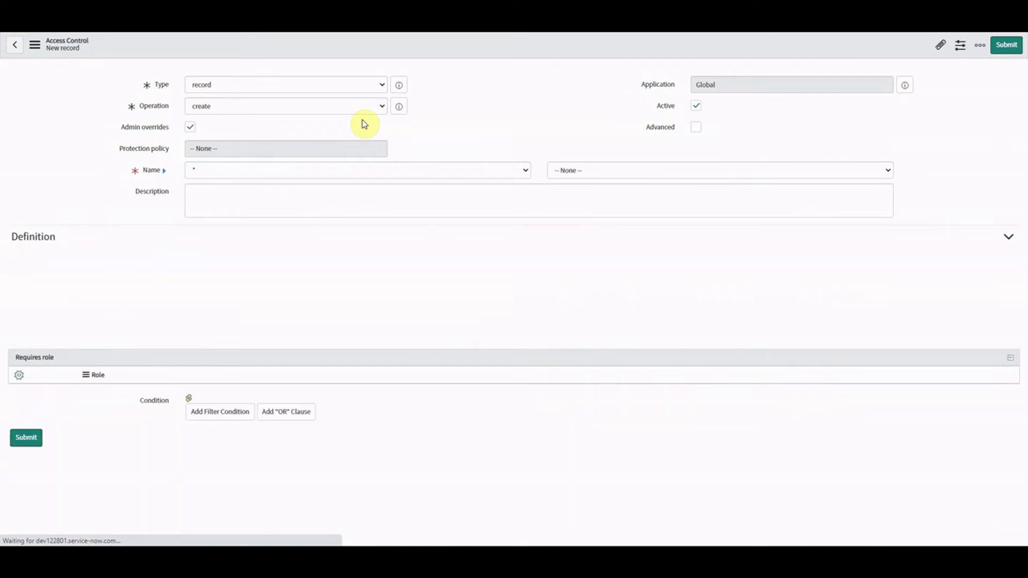
{"action": "left_click", "coordinate": [219, 91]}
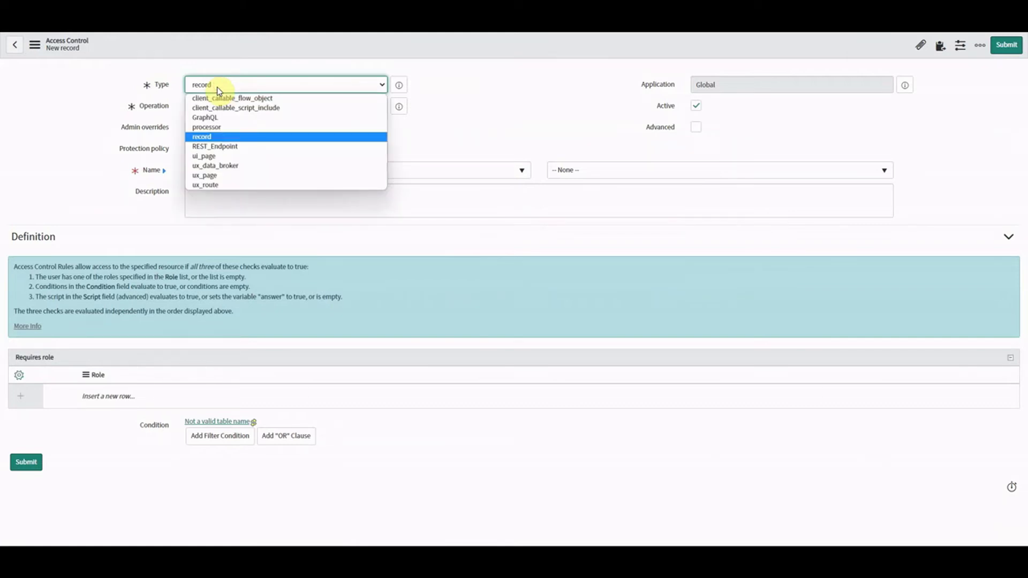
{"action": "left_click", "coordinate": [298, 98]}
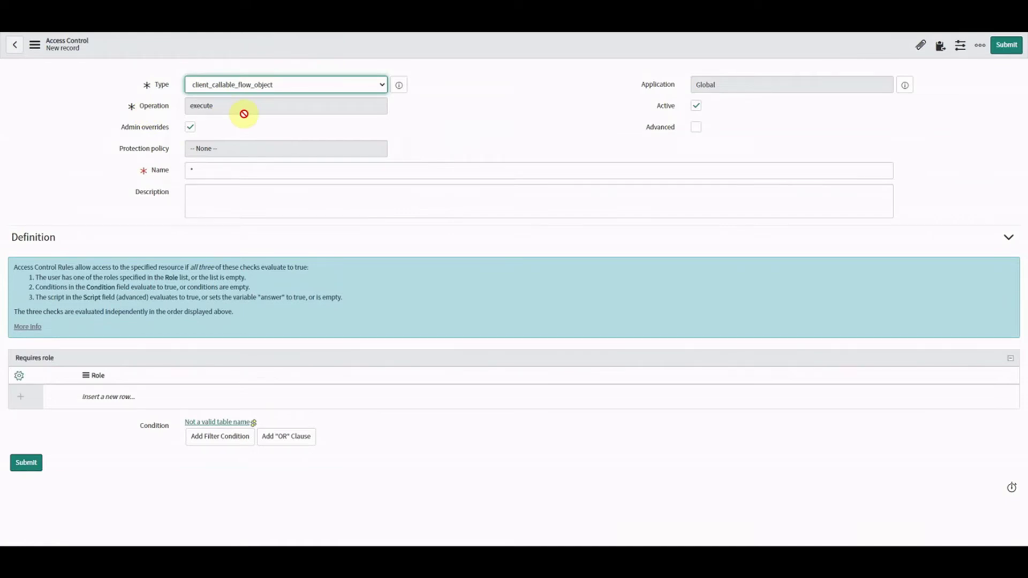
{"action": "left_click", "coordinate": [188, 171]}
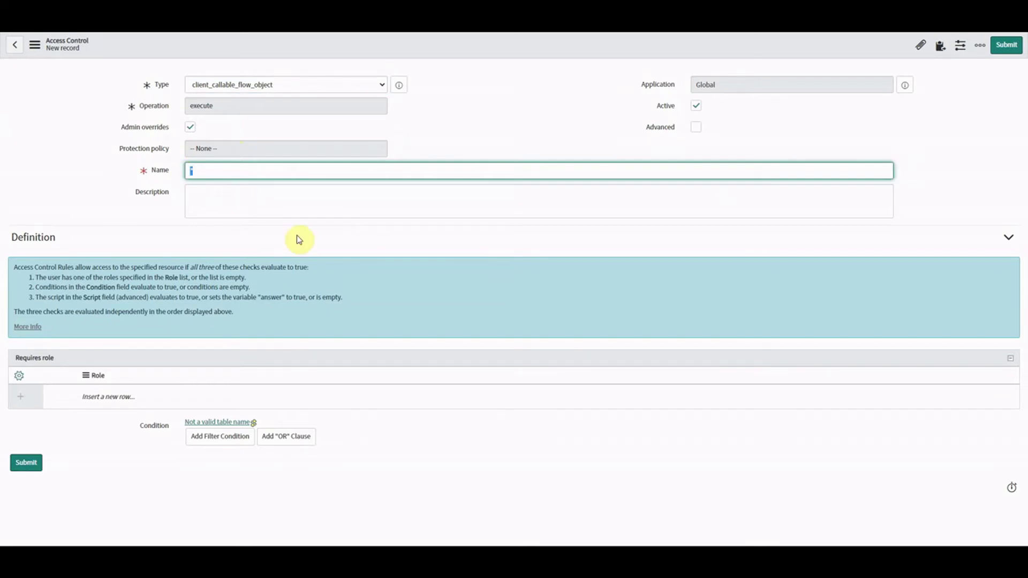
{"action": "type", "text": "Trigger the Flow Client Test"}
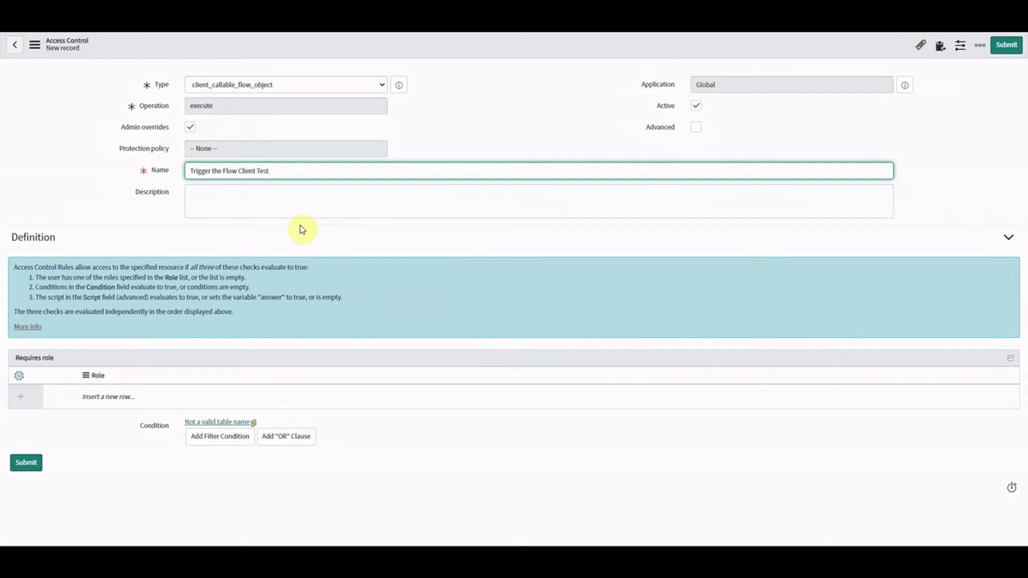
{"action": "right_click", "coordinate": [462, 44]}
Step: Submit the Trigger the Flow Client Test access control record
{"action": "left_click", "coordinate": [474, 52]}
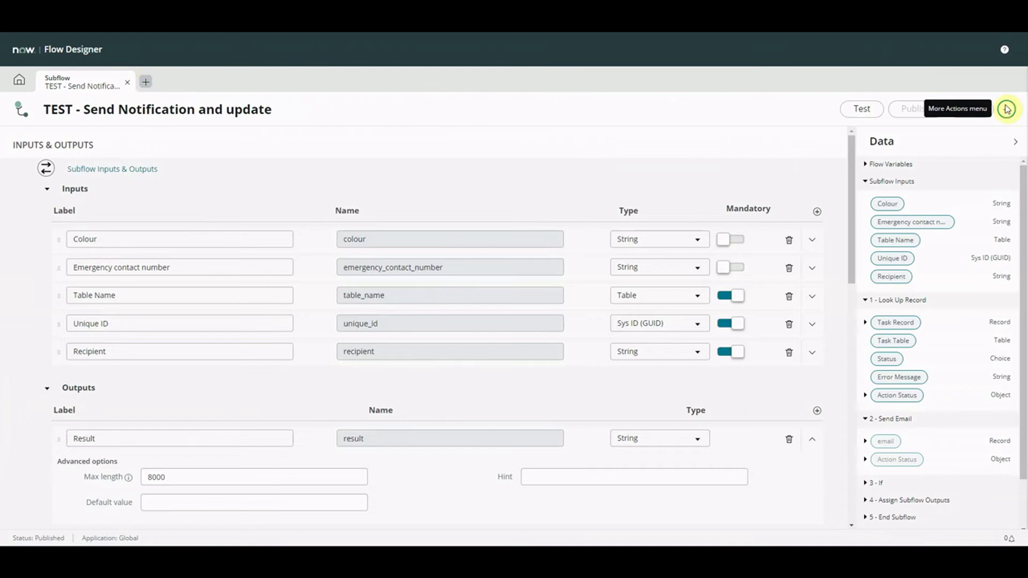
Step: Make the subflow Callable by Client API, attach the Trigger the Flow Client Test ACL, and update
{"action": "left_click", "coordinate": [1007, 110]}
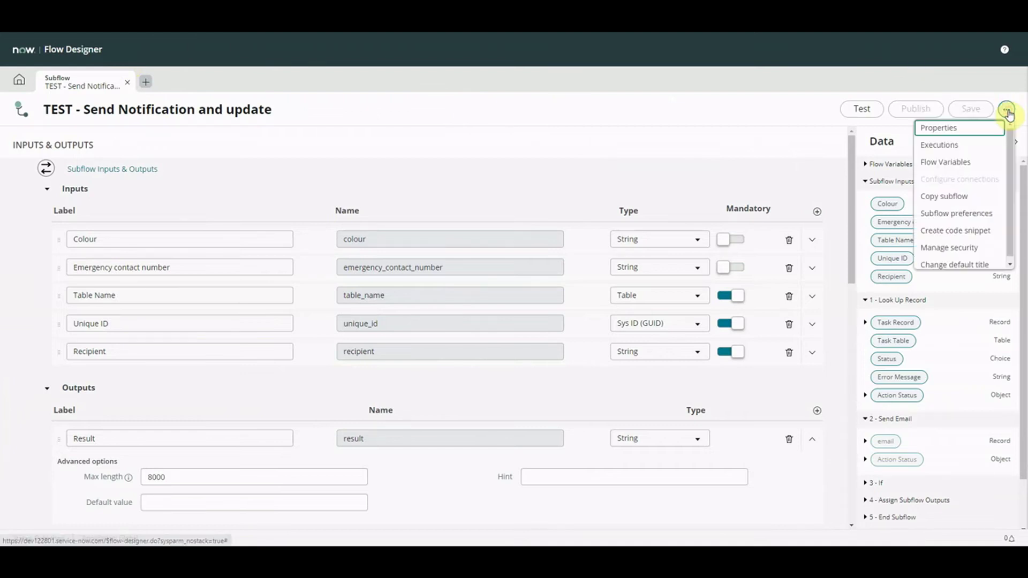
{"action": "left_click", "coordinate": [956, 248]}
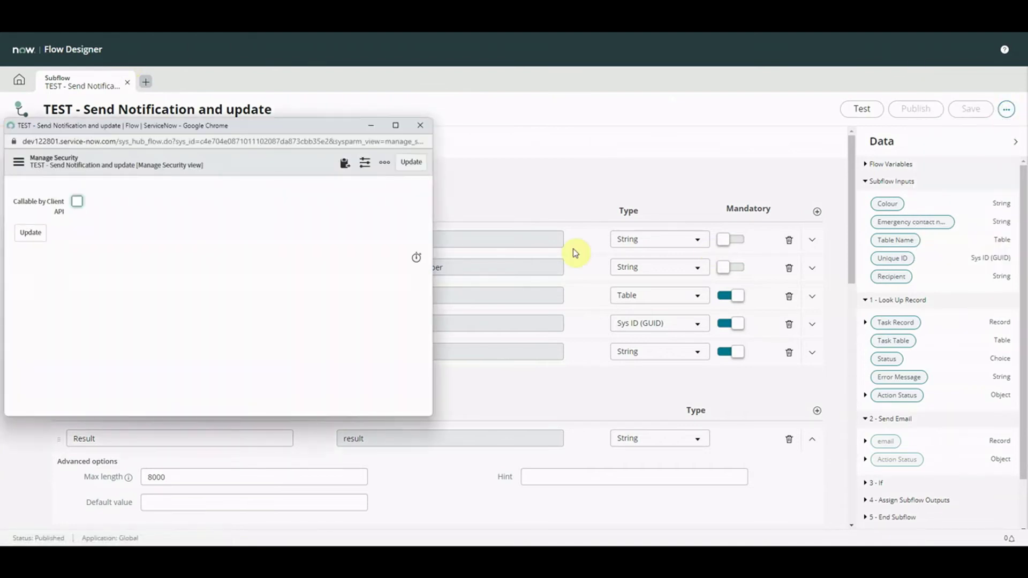
{"action": "left_click", "coordinate": [78, 202]}
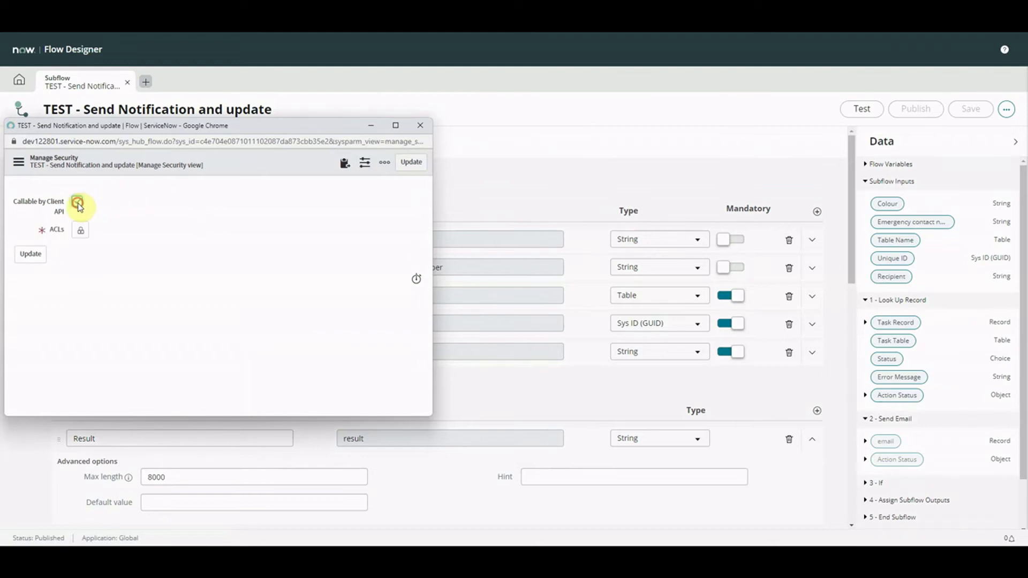
{"action": "left_click", "coordinate": [81, 230]}
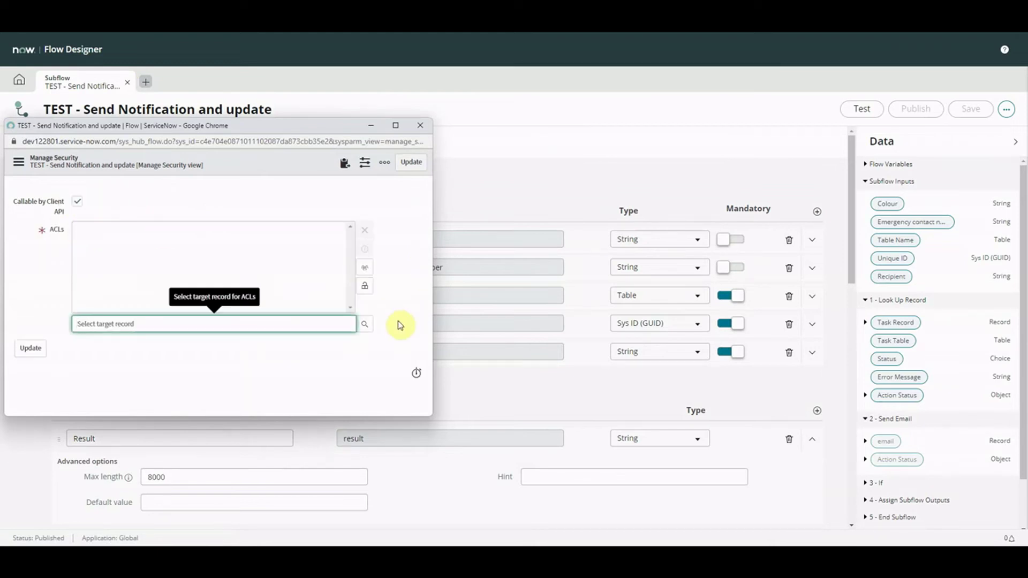
{"action": "left_click", "coordinate": [361, 328]}
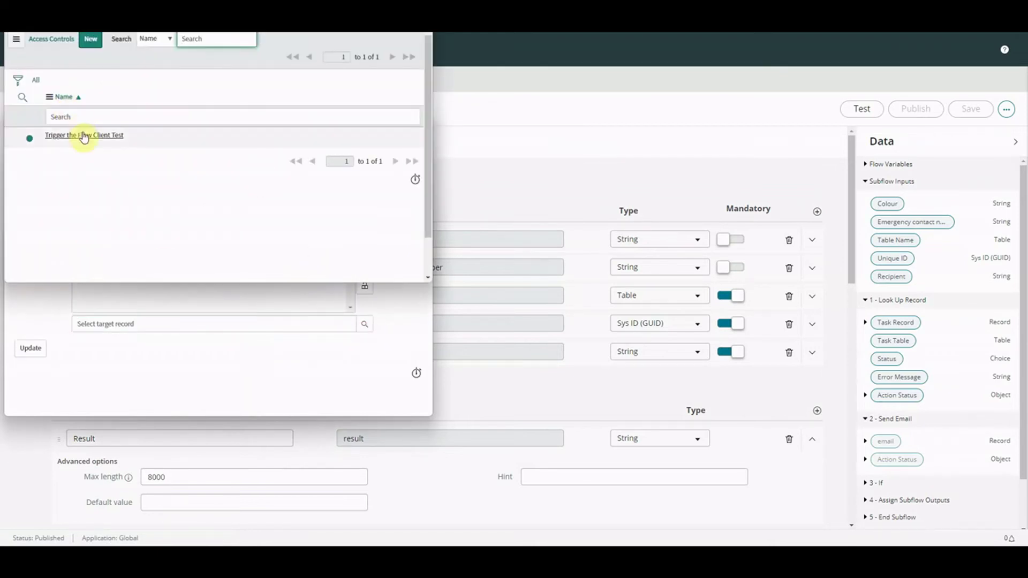
{"action": "left_click", "coordinate": [98, 138]}
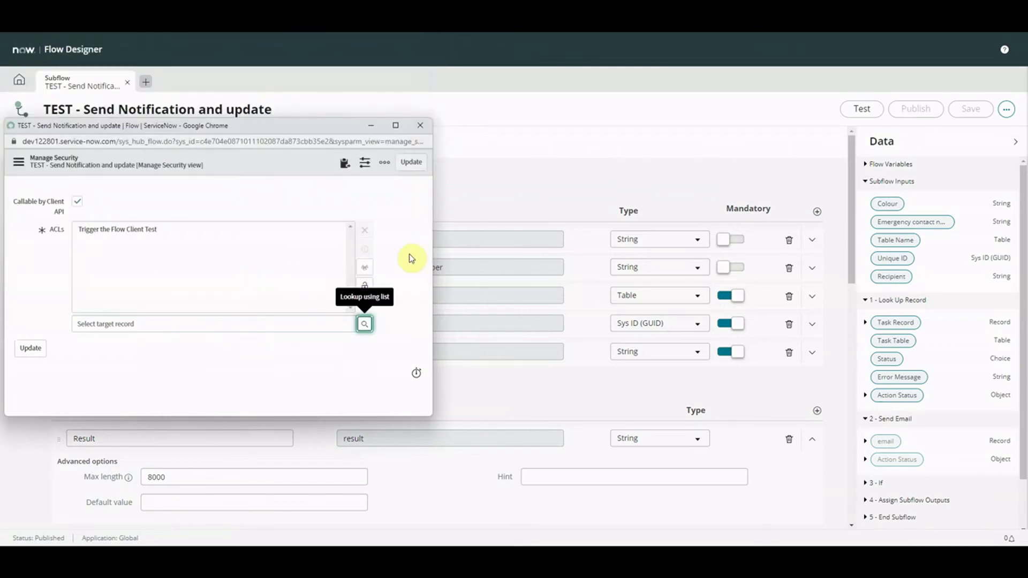
{"action": "left_click", "coordinate": [366, 286]}
{"action": "left_click", "coordinate": [31, 255]}
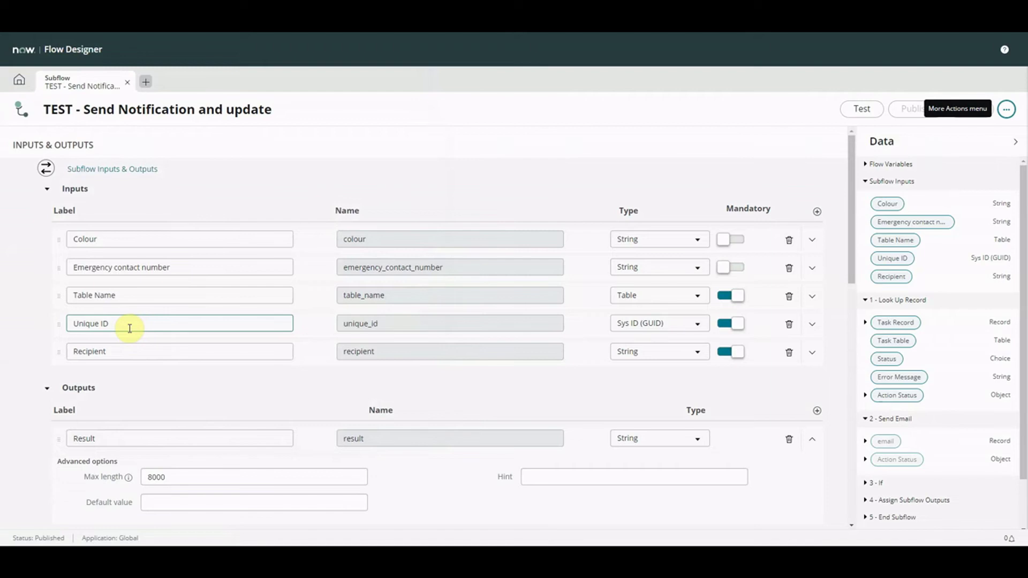
Step: Show the subflow's More Actions menu with Properties, Executions, Copy subflow and Manage security
{"action": "left_click", "coordinate": [1007, 111]}
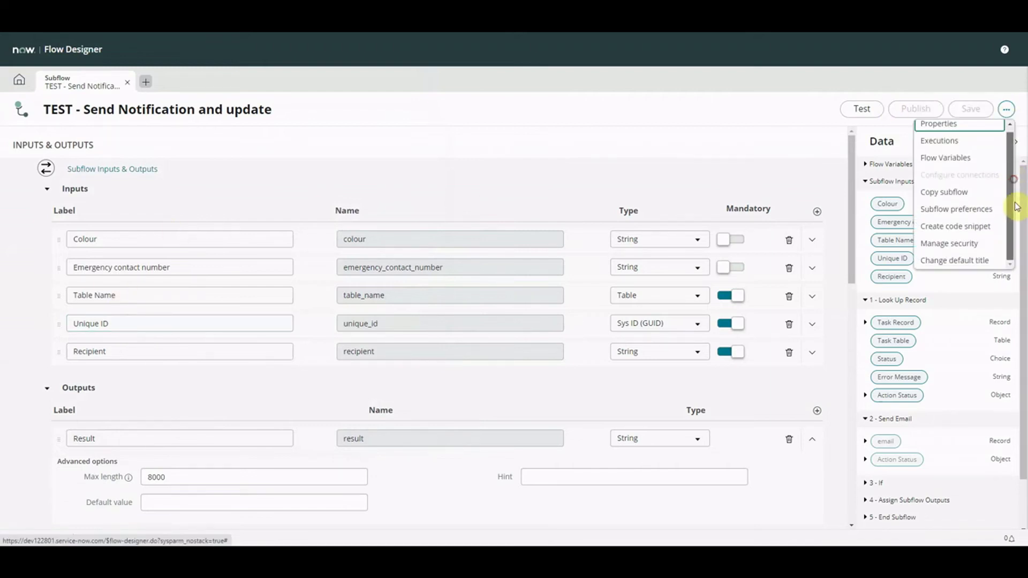